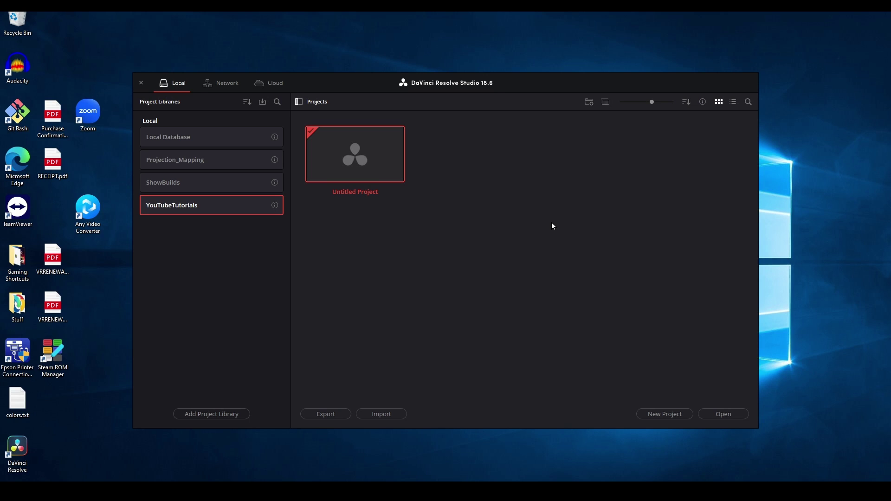
Create a new project named HouseMaskingTemplate from the Projects area
right_click(552, 224)
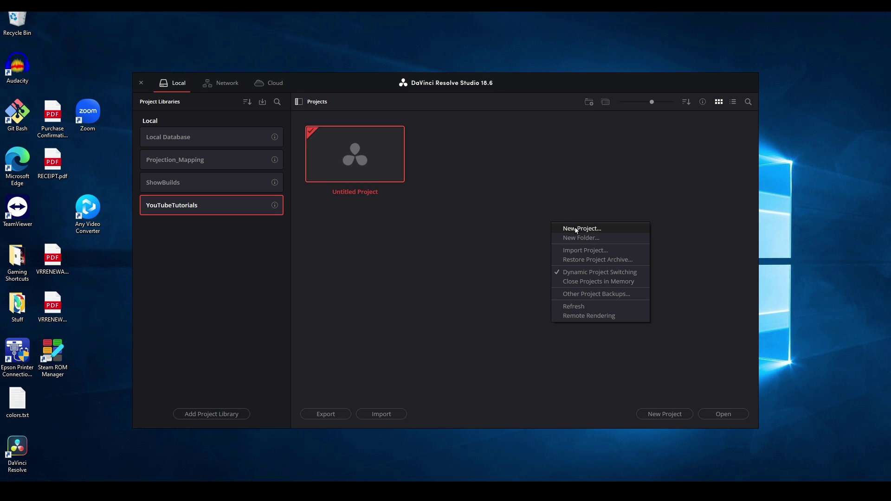
click(618, 230)
text(HouseMaskingTemplate)
key(Return)
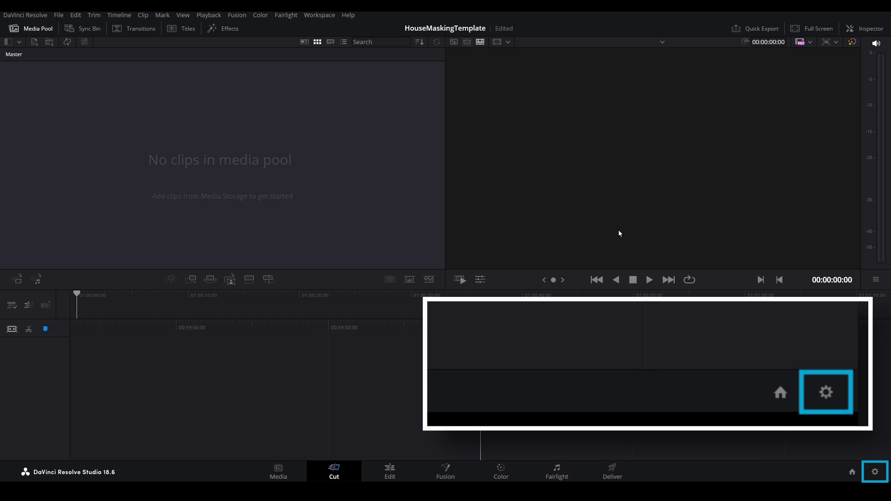
In Project Settings, switch the timeline resolution to Custom, then back to 1920 x 1080 HD
click(876, 473)
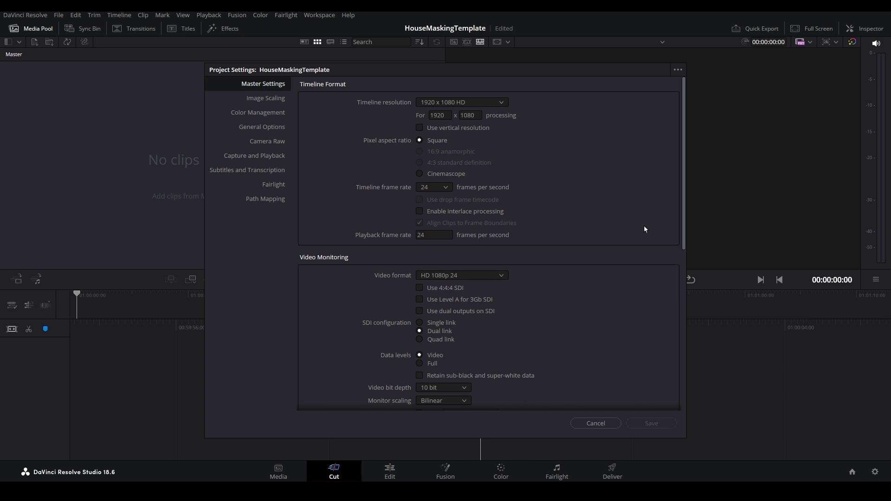
click(505, 104)
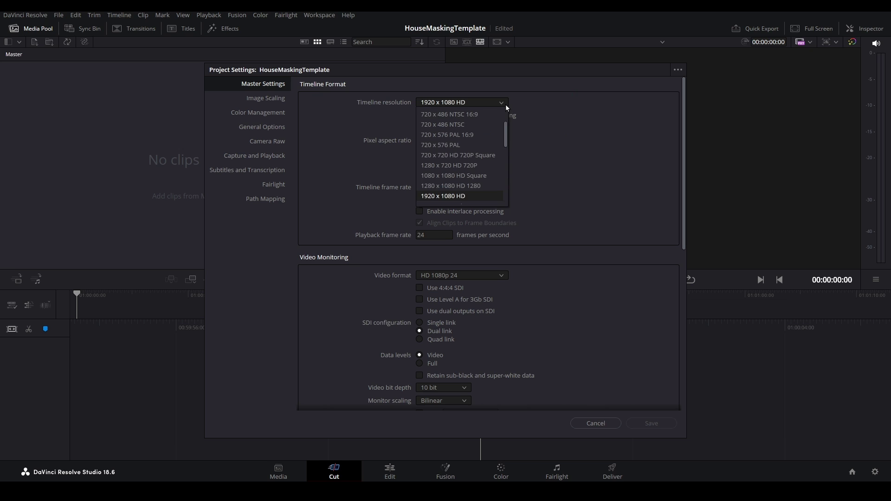
mouse_move(506, 126)
mouse_down()
mouse_move(508, 149)
mouse_move(507, 113)
mouse_up()
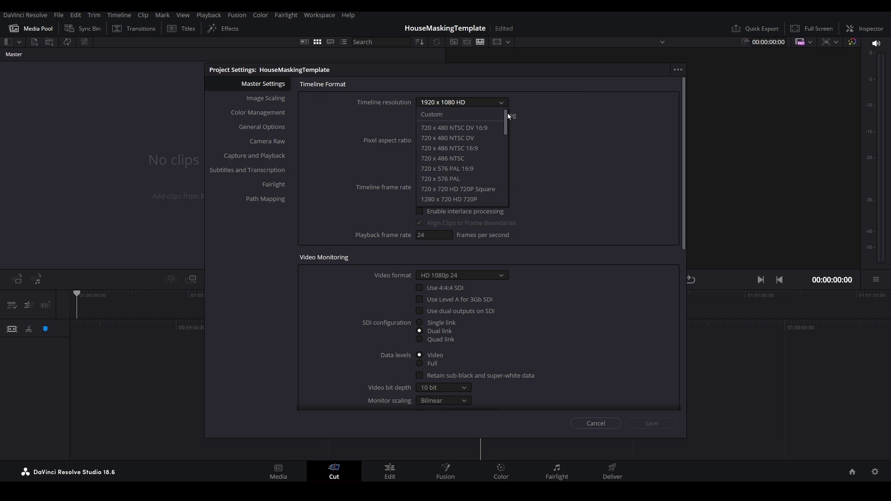
click(469, 114)
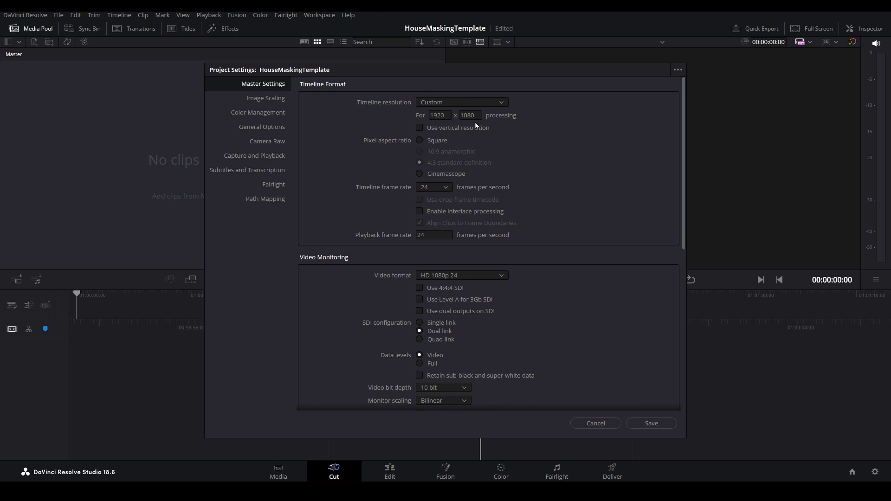
click(503, 103)
scroll(491, 138, down, 5)
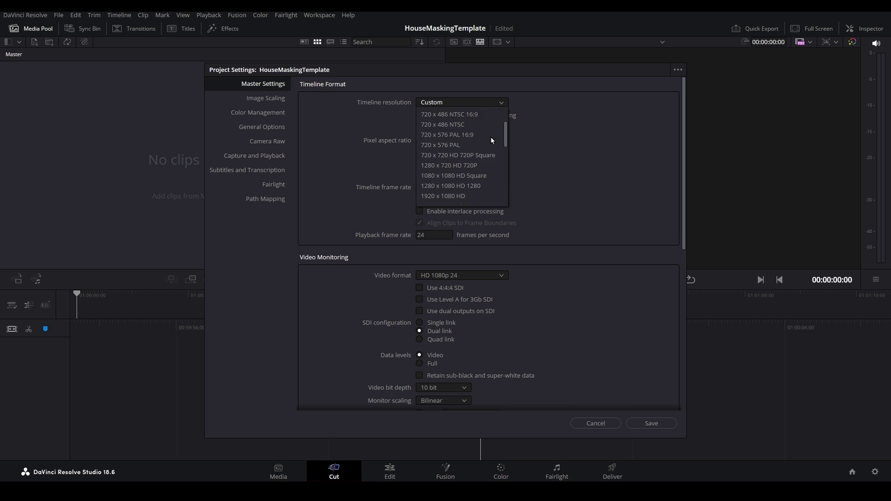
click(478, 153)
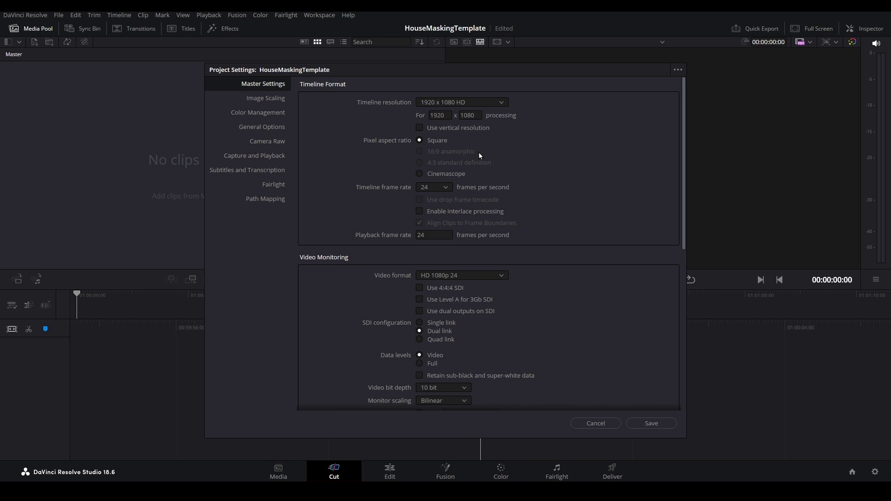
Choose 29.97 fps as the timeline frame rate in Master Settings
click(450, 186)
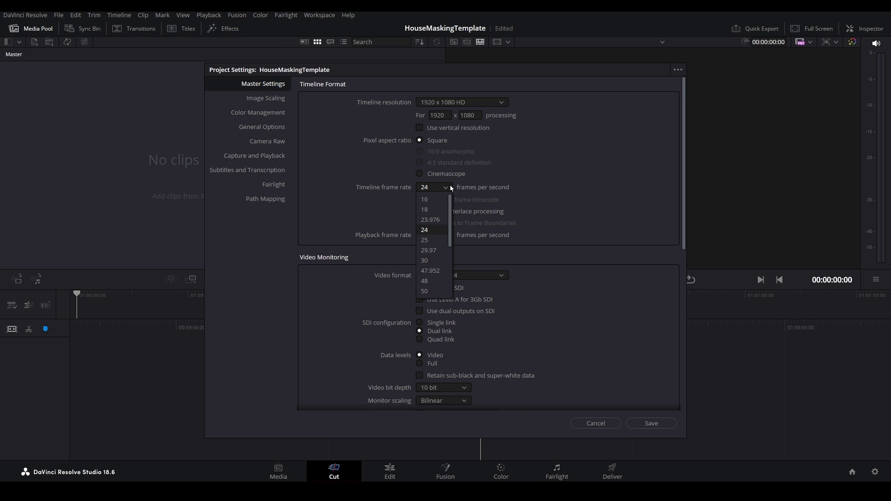
click(428, 251)
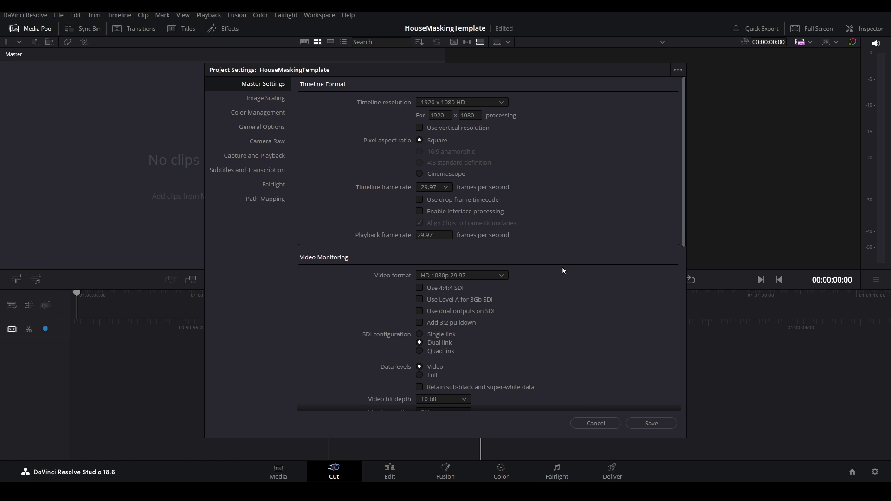
Set the proxy media, optimized media and render cache formats all to DNxHR SQ
scroll(562, 271, down, 2)
scroll(563, 271, down, 6)
scroll(563, 268, down, 2)
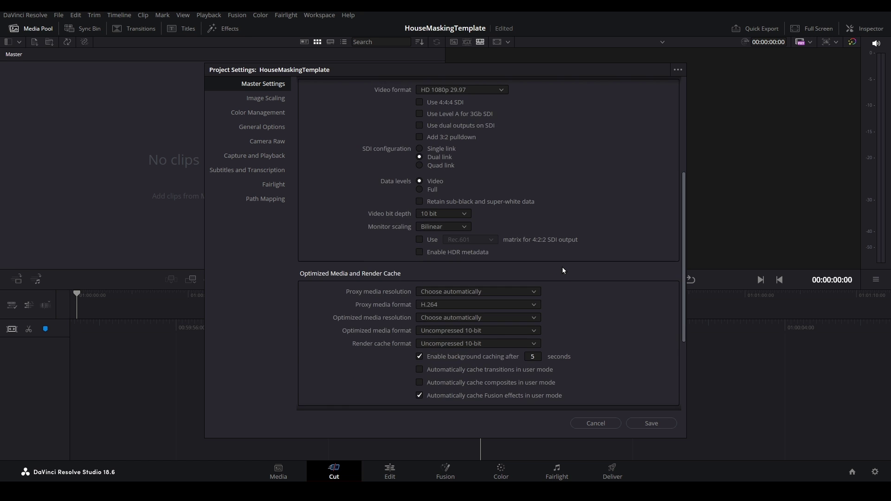
scroll(563, 270, down, 2)
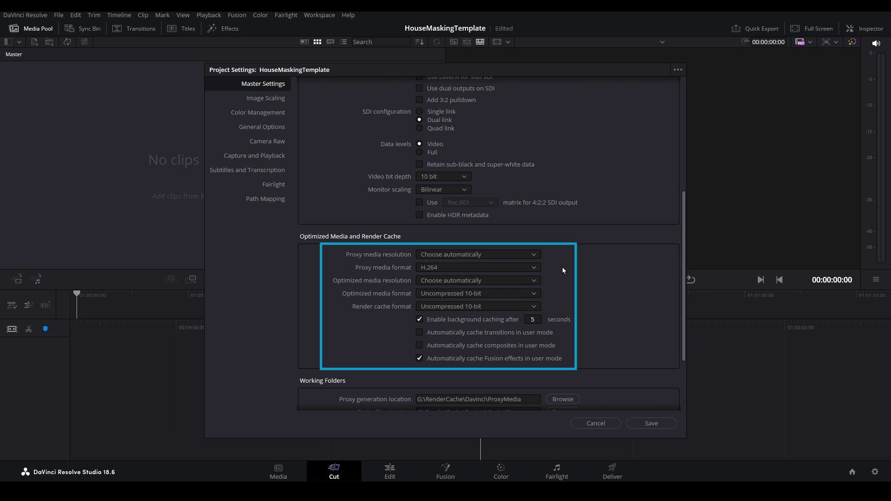
click(534, 268)
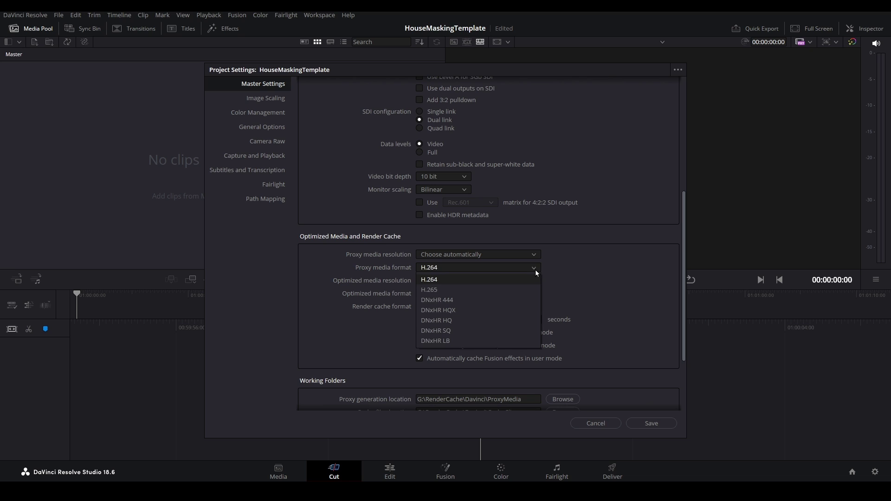
click(516, 331)
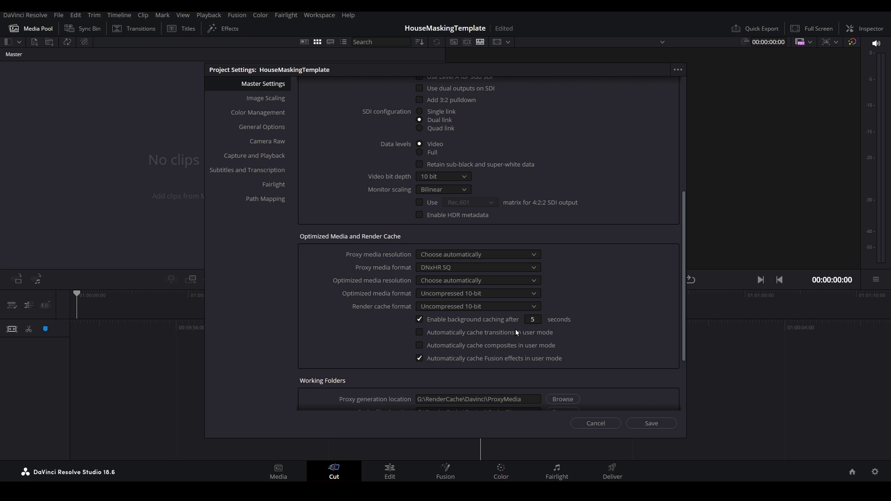
click(536, 294)
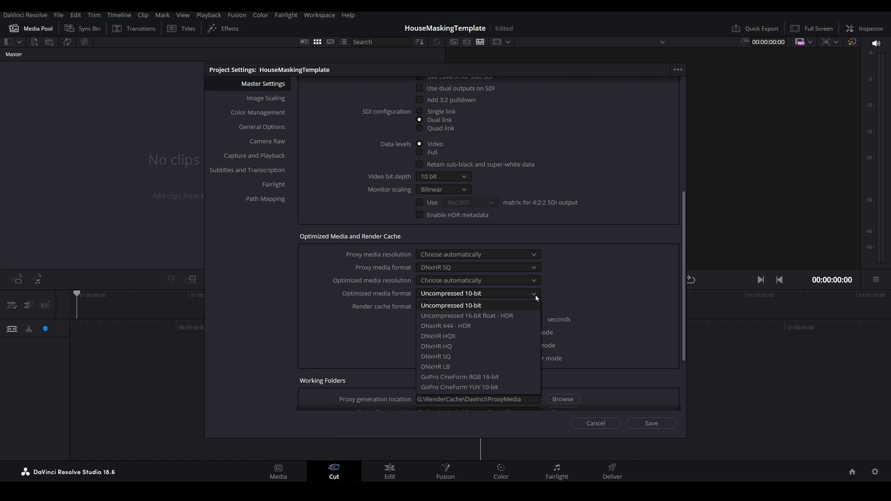
click(523, 356)
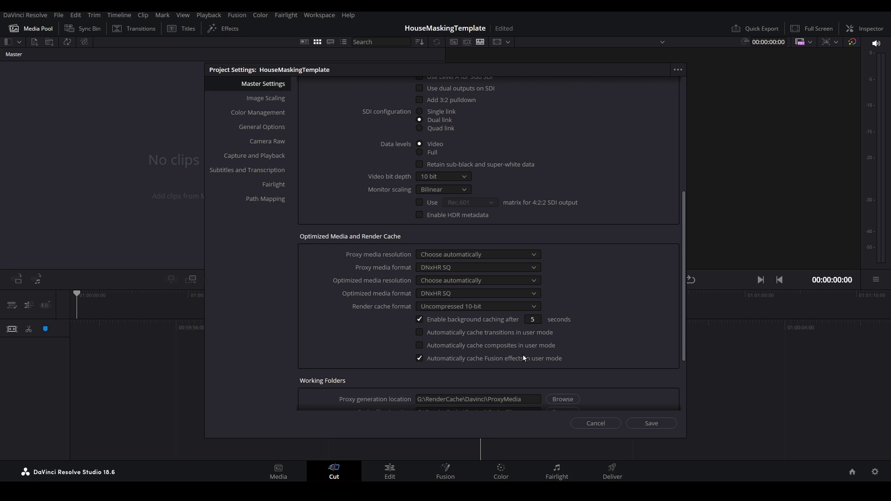
click(536, 307)
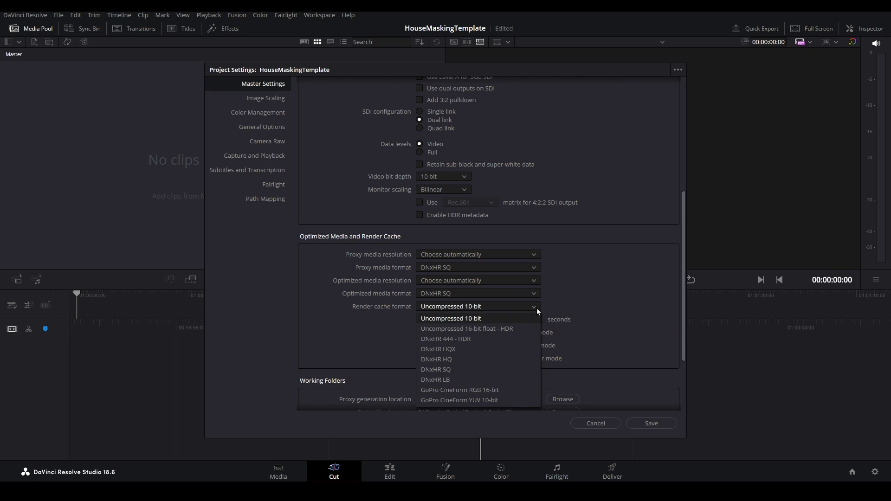
click(521, 369)
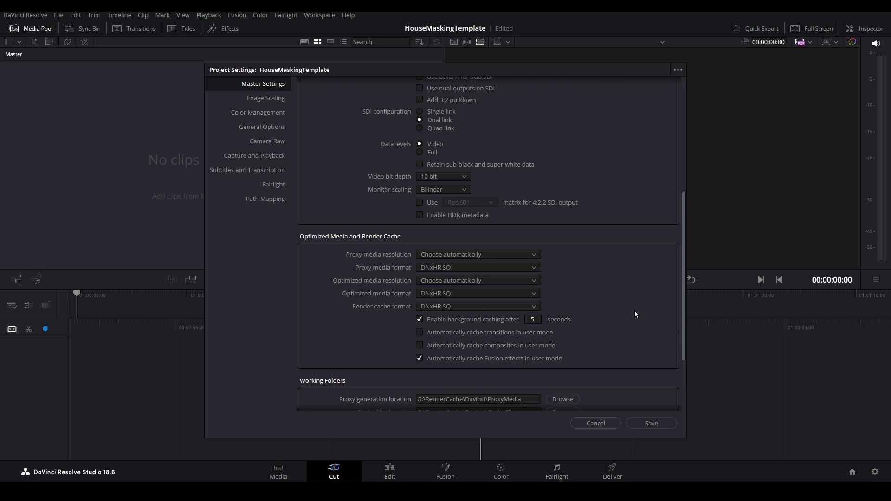
scroll(634, 310, down, 2)
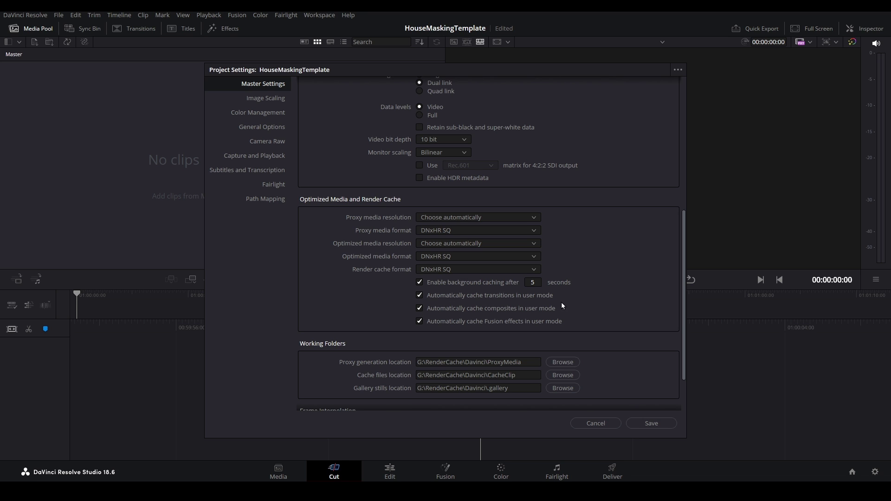
Delete the old CacheClip folder dated 11/12/2023 in File Explorer
scroll(616, 296, down, 2)
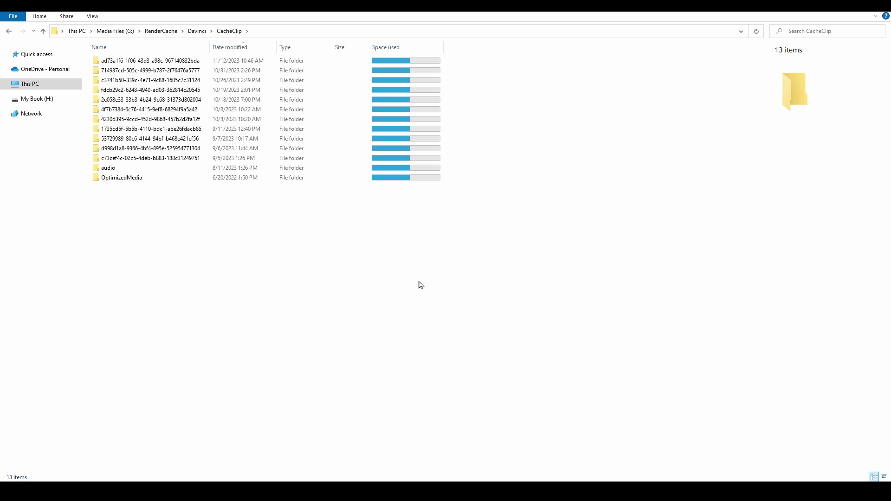
click(184, 60)
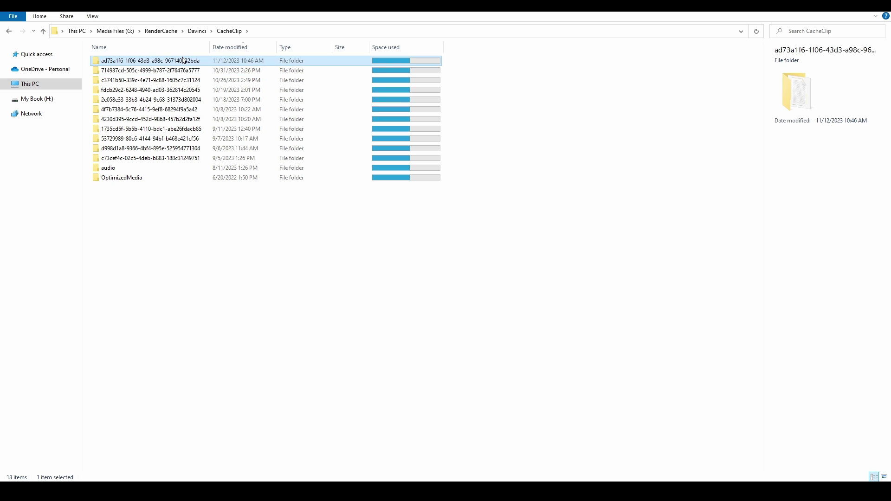
key(Delete)
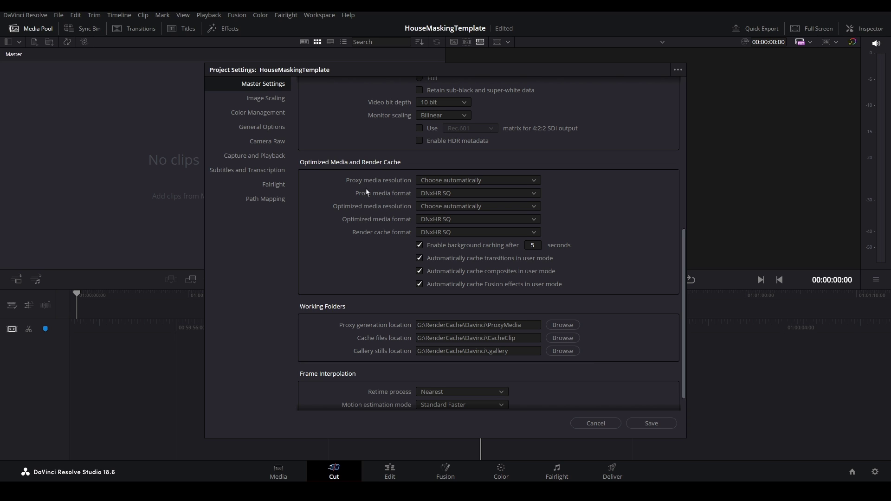
Confirm Image Scaling uses 'Scale entire image to fit', save the settings, and switch to Edit
click(279, 99)
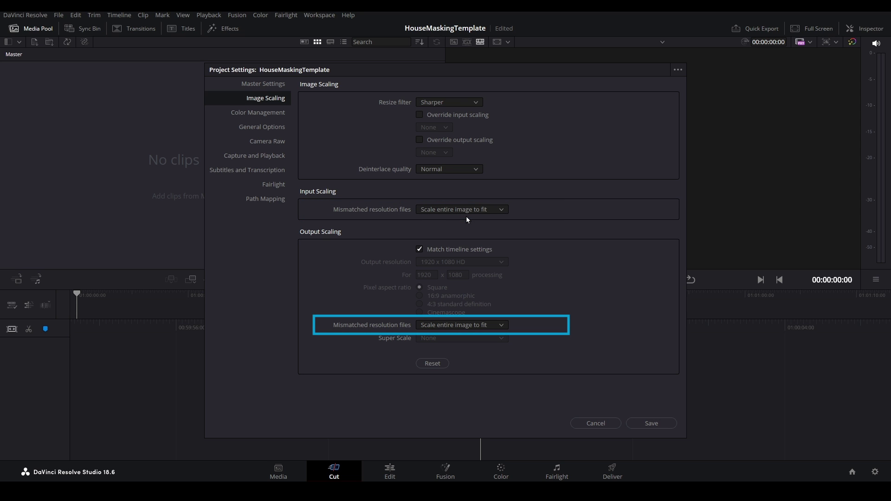
click(659, 418)
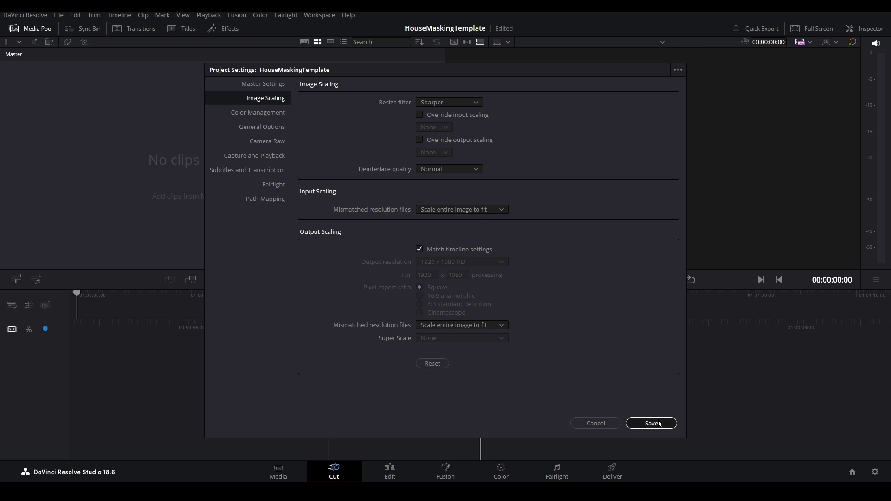
click(402, 474)
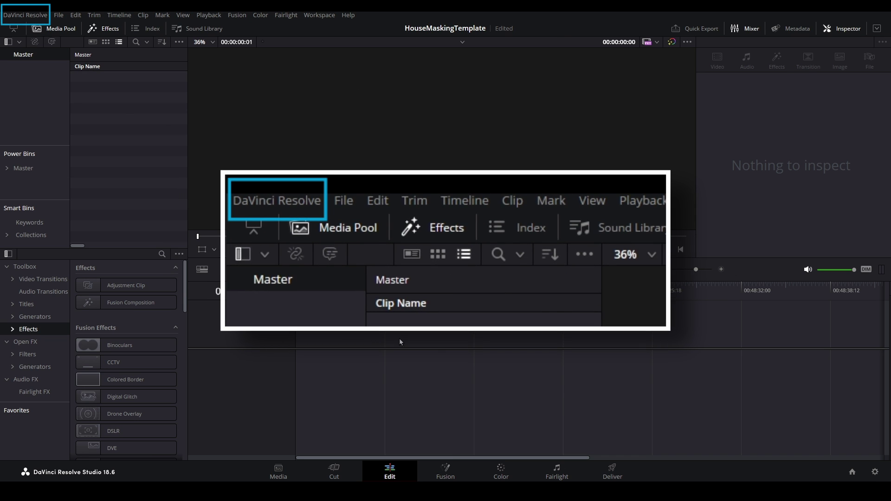
Open Preferences from the DaVinci Resolve menu and show the Memory and GPU page
click(44, 17)
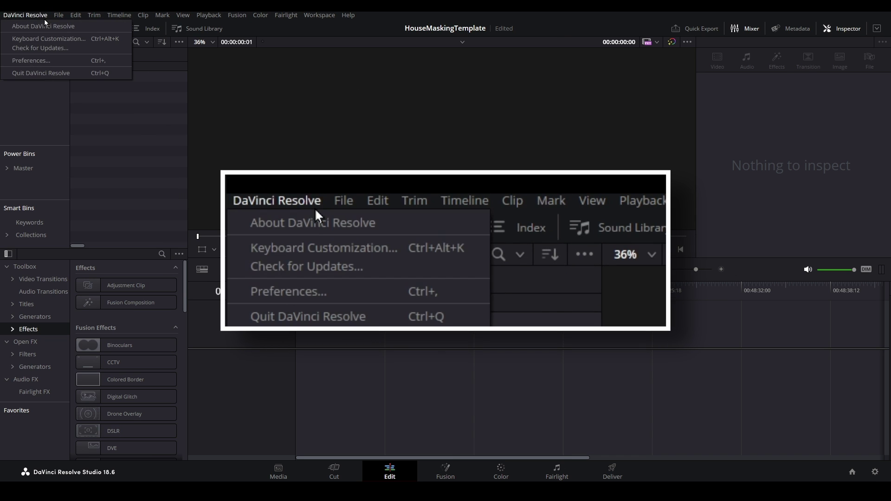
click(43, 60)
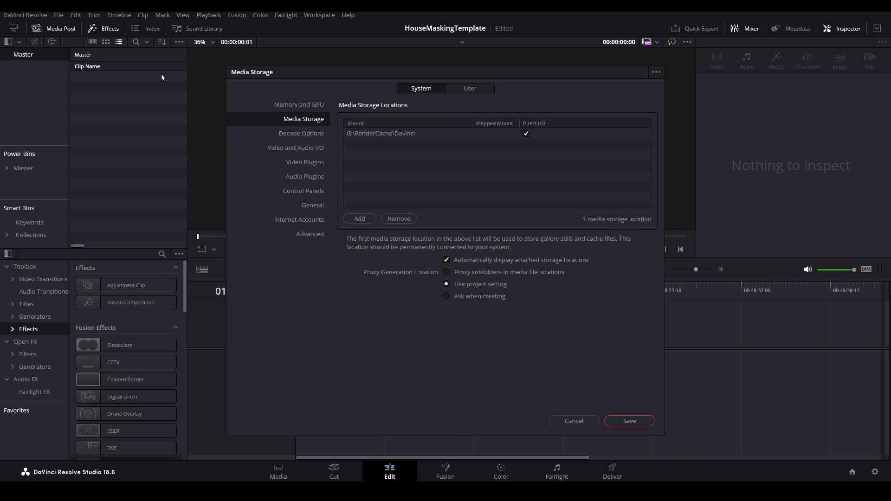
click(313, 109)
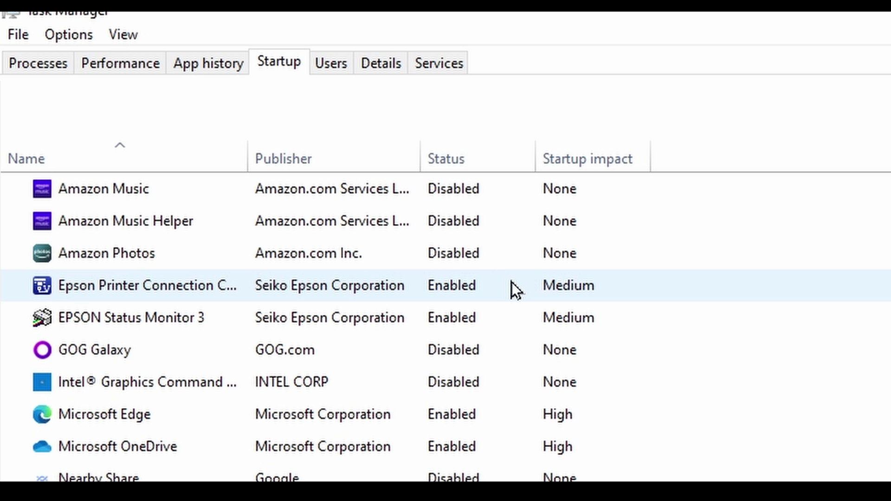
Disable the Epson printer connection and EPSON Status Monitor 3 startup entries
right_click(511, 282)
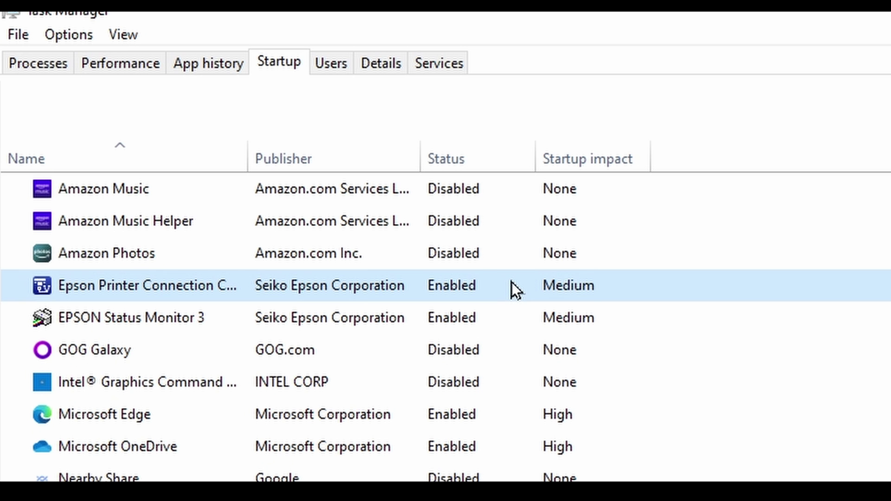
click(544, 330)
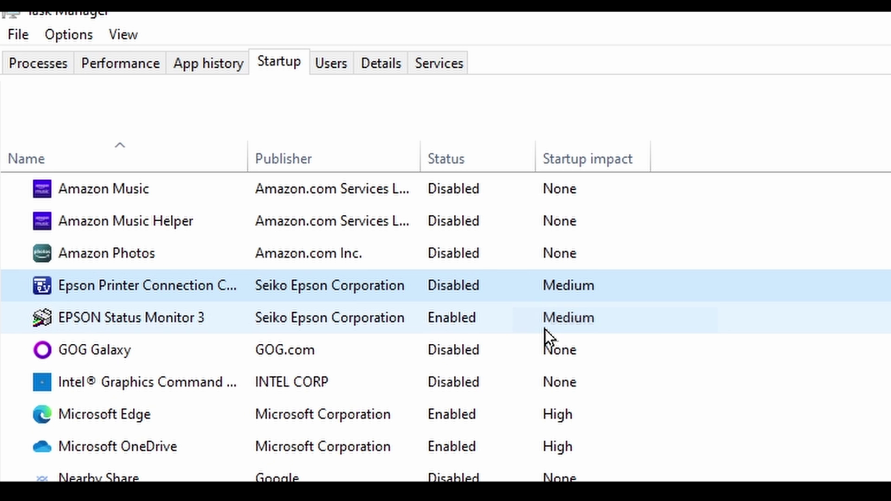
click(519, 324)
right_click(518, 324)
click(572, 338)
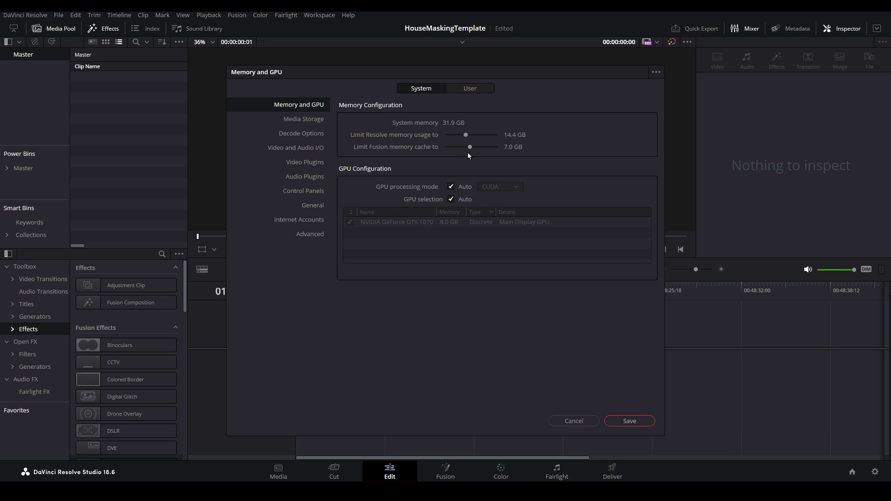
Show the User preferences' Project Save and Load page with backups every 30 minutes
click(487, 91)
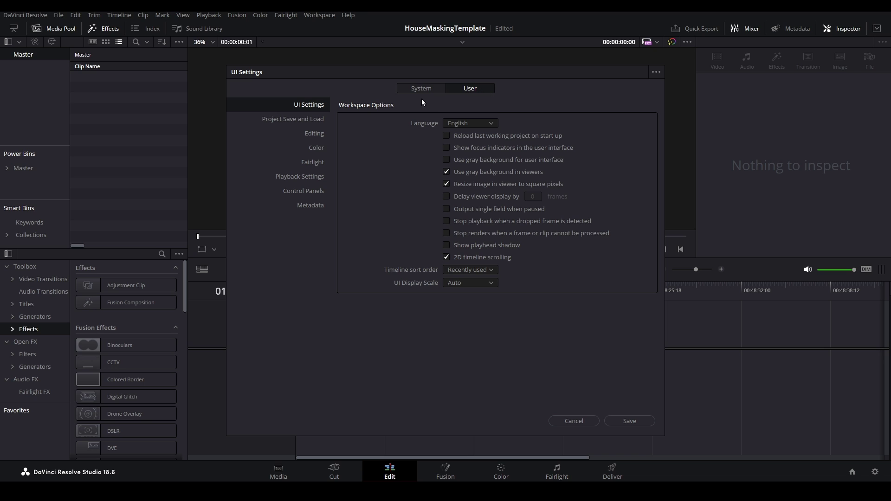
click(315, 119)
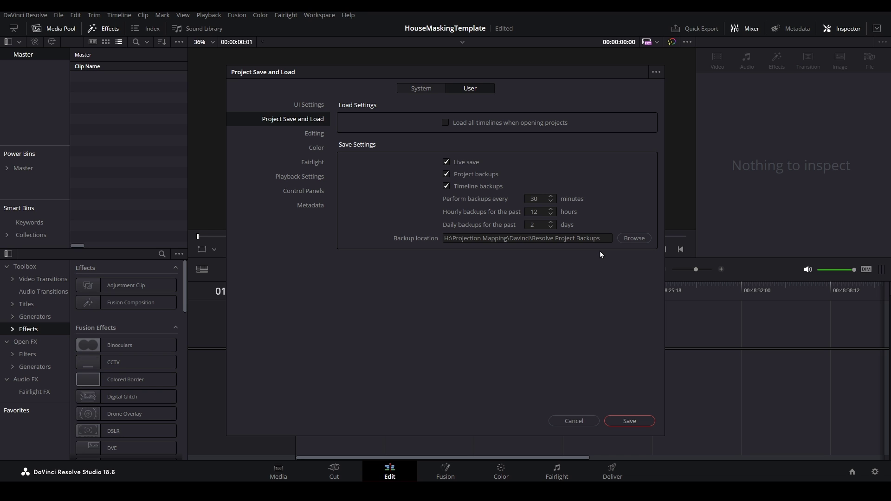
Save the preferences and stretch house_mask_2.png on the HouseMask timeline to about 02:08
click(637, 425)
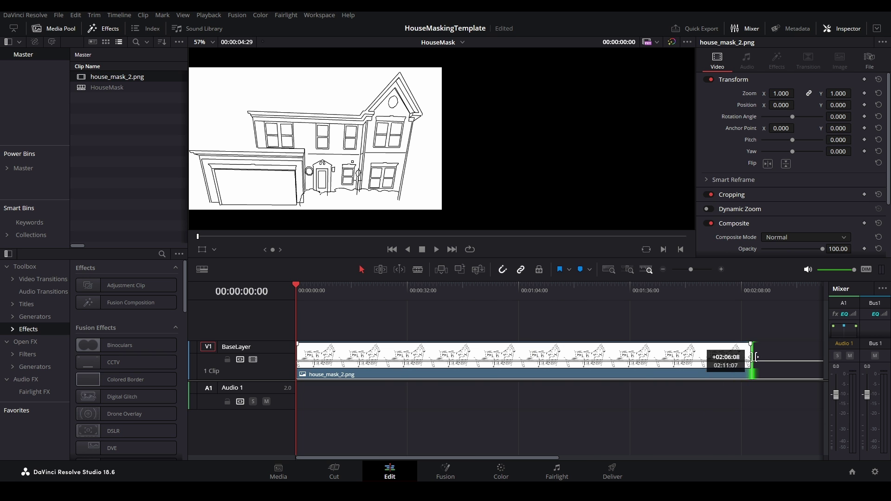
drag(749, 358, 741, 358)
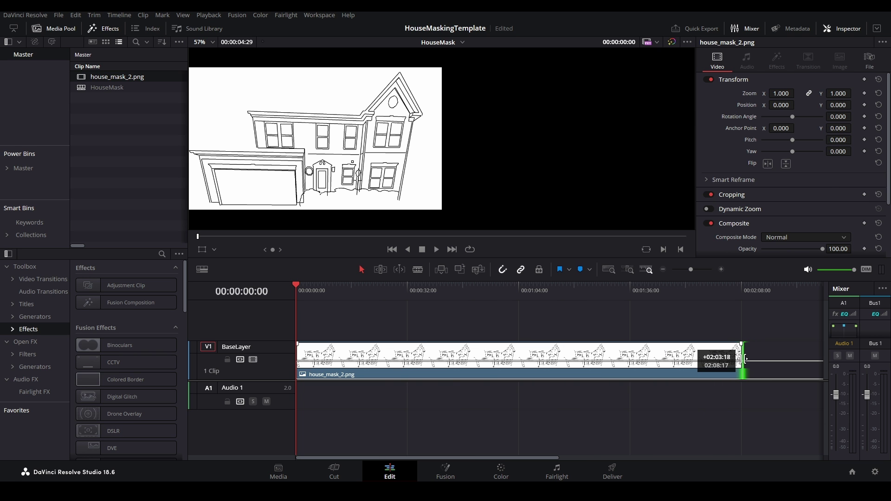